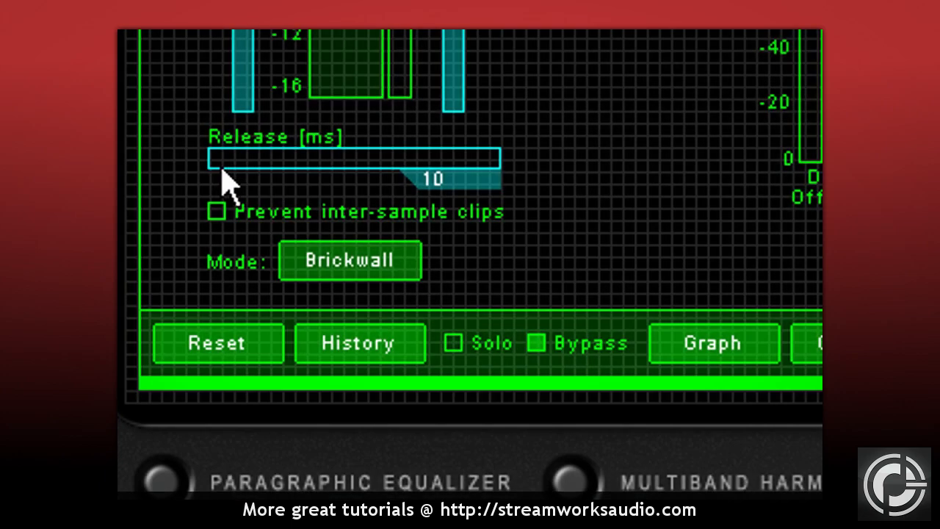
# Lower the FinalPlug limiter's threshold in stages, first to -3.8 dB, and lengthen its release time beyond 50 ms.
pyautogui.moveTo(221, 167); pyautogui.dragTo(188, 174)
pyautogui.click(384, 273)
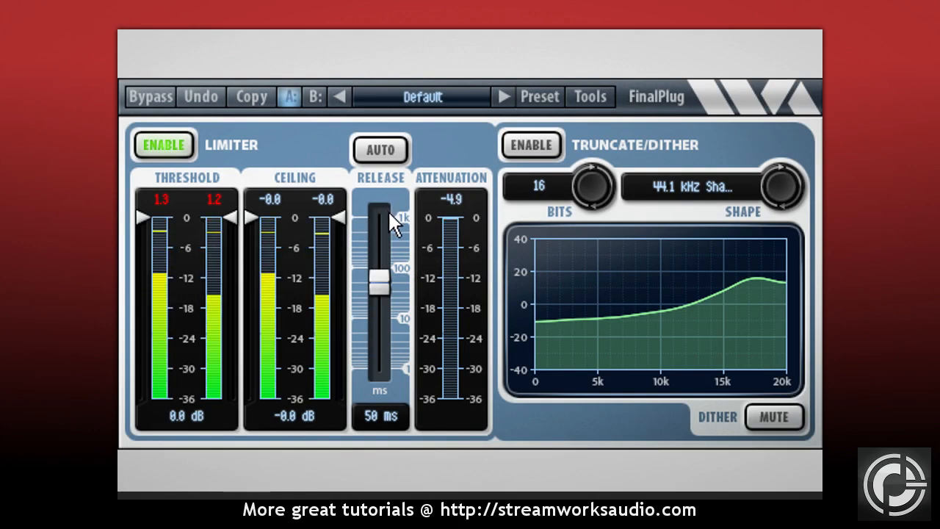
pyautogui.moveTo(235, 218); pyautogui.dragTo(236, 239)
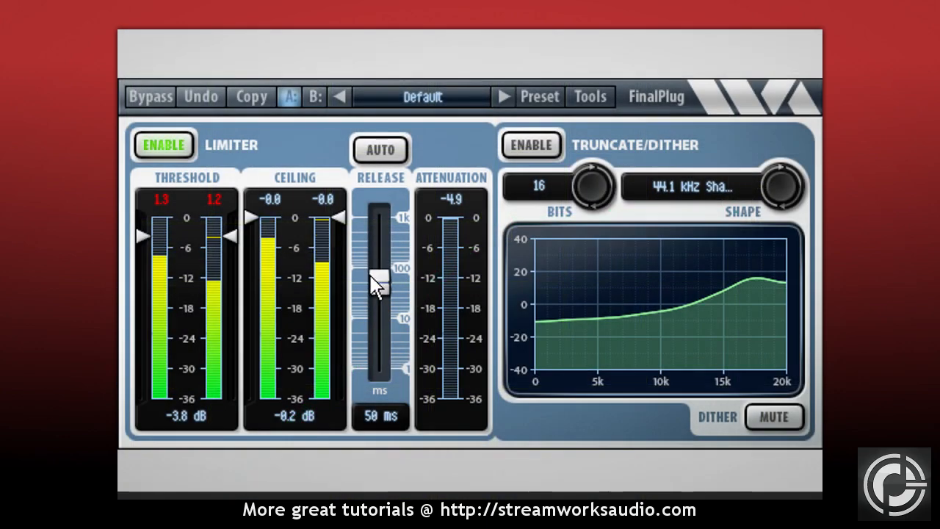
pyautogui.moveTo(379, 291); pyautogui.dragTo(380, 260)
pyautogui.moveTo(231, 241); pyautogui.dragTo(233, 269)
pyautogui.moveTo(387, 254); pyautogui.dragTo(386, 229)
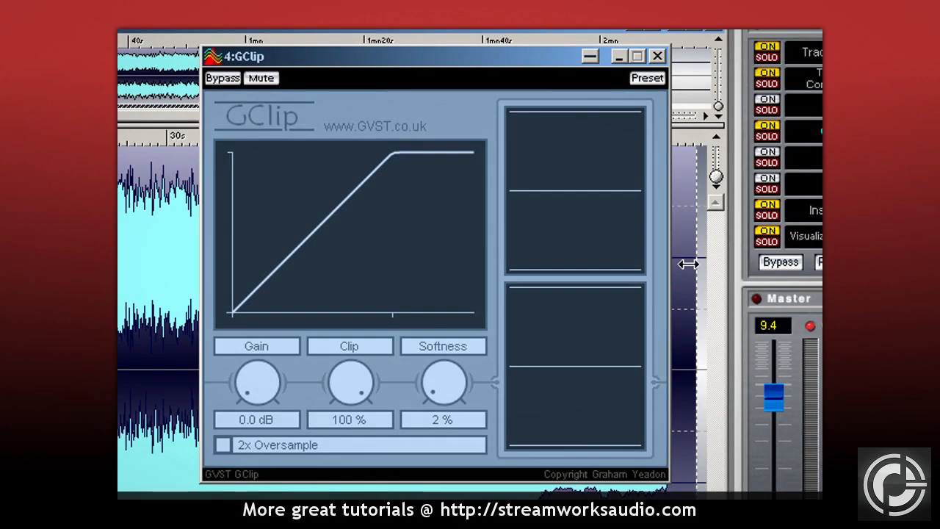
# Try different Clip and Softness amounts in GClip, ending with Clip at 100 % and Softness at 0 %.
pyautogui.moveTo(353, 371)
pyautogui.mouseDown()
pyautogui.moveTo(354, 419)
pyautogui.moveTo(354, 360)
pyautogui.mouseUp()
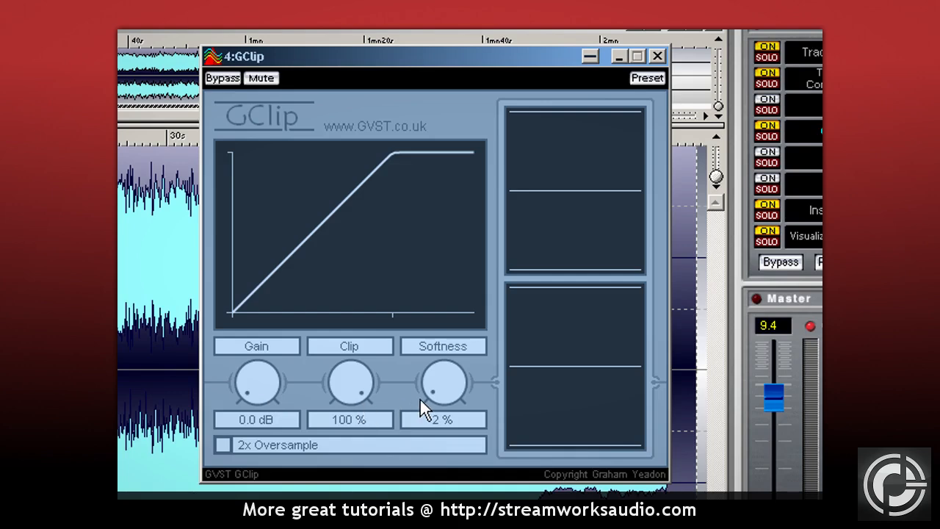
pyautogui.moveTo(359, 384); pyautogui.dragTo(350, 410)
pyautogui.moveTo(437, 415); pyautogui.dragTo(430, 380)
pyautogui.moveTo(360, 379); pyautogui.dragTo(360, 391)
pyautogui.moveTo(434, 384); pyautogui.dragTo(438, 363)
pyautogui.moveTo(367, 393); pyautogui.dragTo(348, 325)
pyautogui.moveTo(416, 370); pyautogui.dragTo(435, 396)
pyautogui.moveTo(453, 395); pyautogui.dragTo(449, 421)
# During playback, set GClip's gain to 6.9 dB, clip to 96 % and softness to 56 %, and toggle the plug-in's bypass.
pyautogui.press('space')
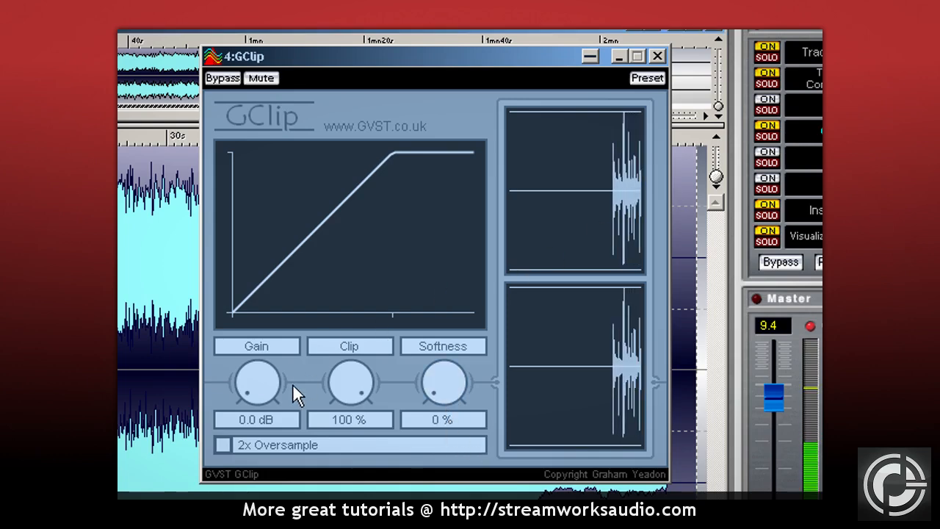
pyautogui.moveTo(258, 387); pyautogui.dragTo(261, 323)
pyautogui.moveTo(356, 384); pyautogui.dragTo(360, 387)
pyautogui.moveTo(437, 384); pyautogui.dragTo(435, 321)
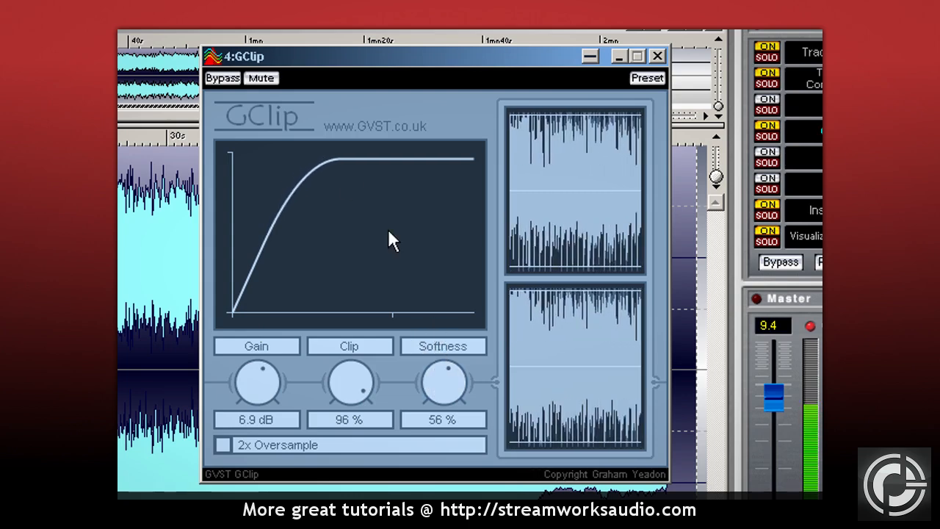
pyautogui.click(232, 77)
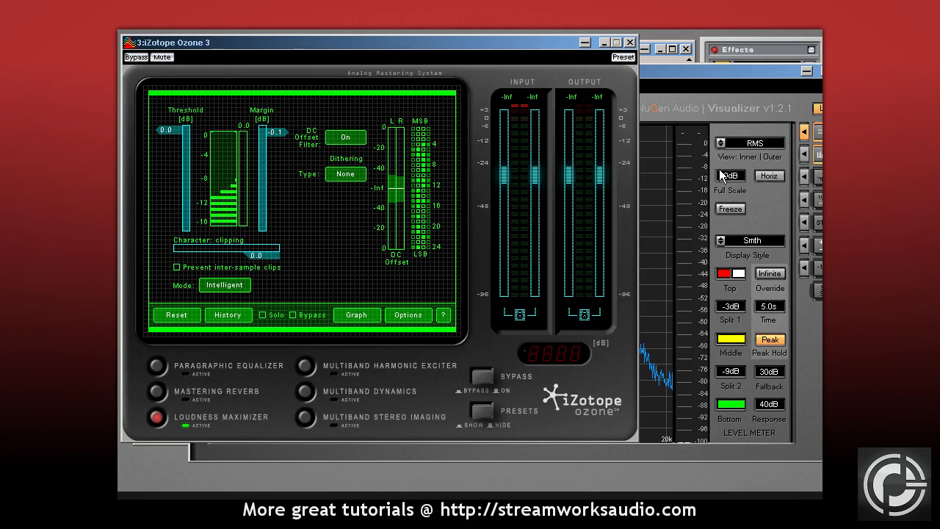
# Look through the Visualizer's level meter view options and return to the Ozone Loudness Maximizer.
pyautogui.click(760, 146)
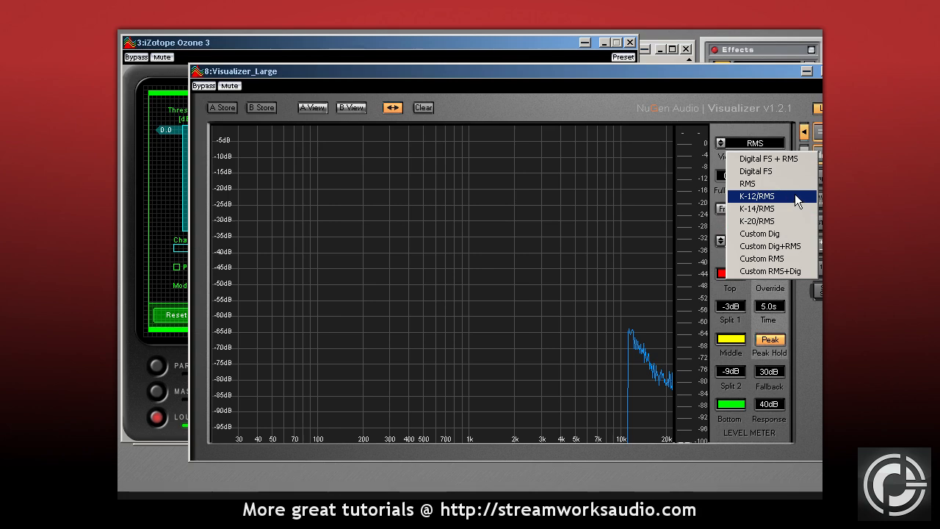
pyautogui.click(466, 43)
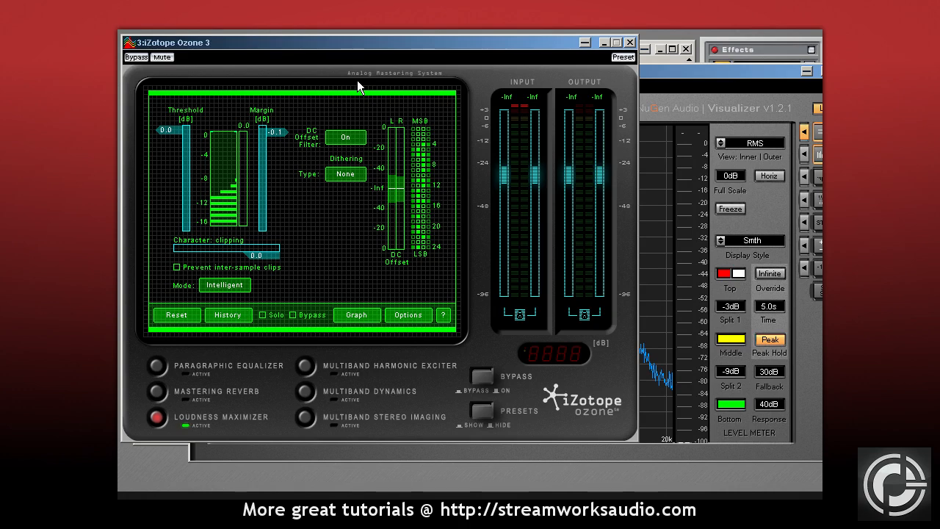
# Hold the Loudness Maximizer's character at 0.0 (clipping) and lower its threshold to -4.2 dB during playback.
pyautogui.click(180, 251)
pyautogui.moveTo(180, 250)
pyautogui.mouseDown()
pyautogui.moveTo(189, 250)
pyautogui.moveTo(172, 250)
pyautogui.mouseUp()
pyautogui.press('space')
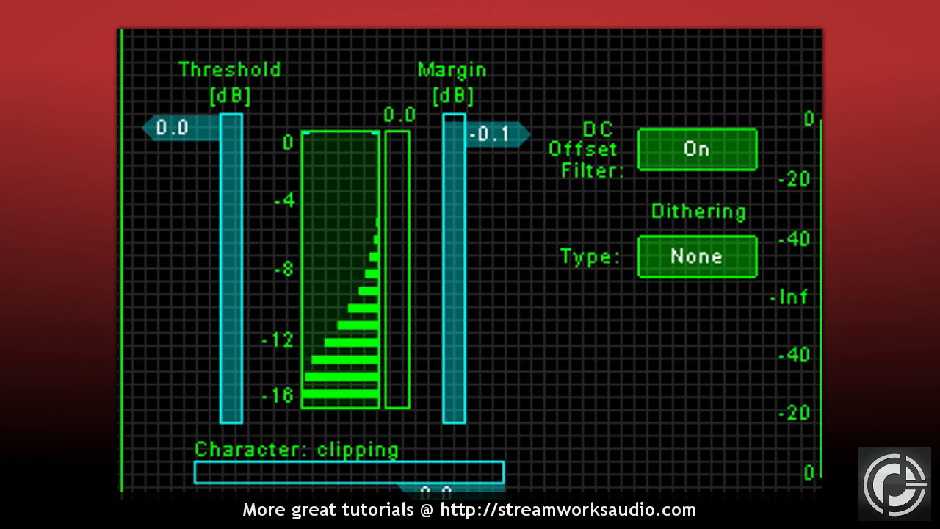
pyautogui.moveTo(316, 135); pyautogui.dragTo(313, 181)
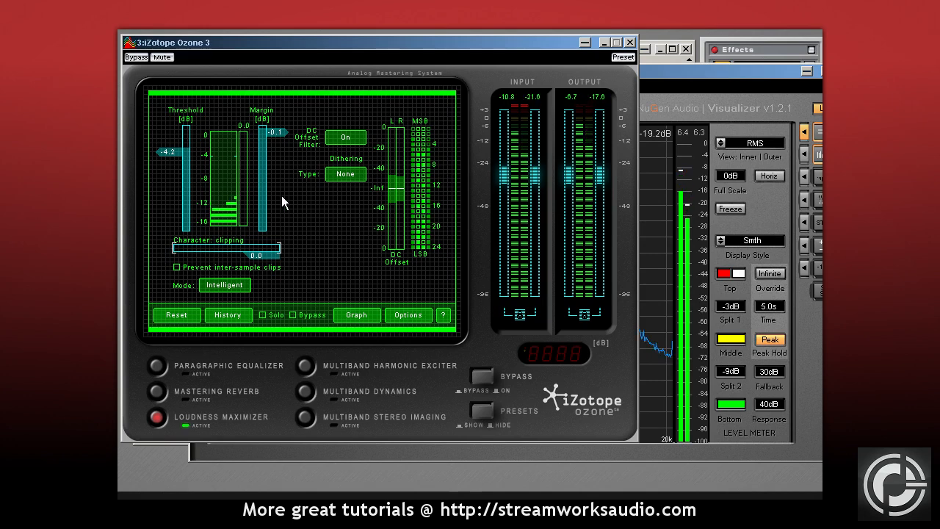
pyautogui.press('space')
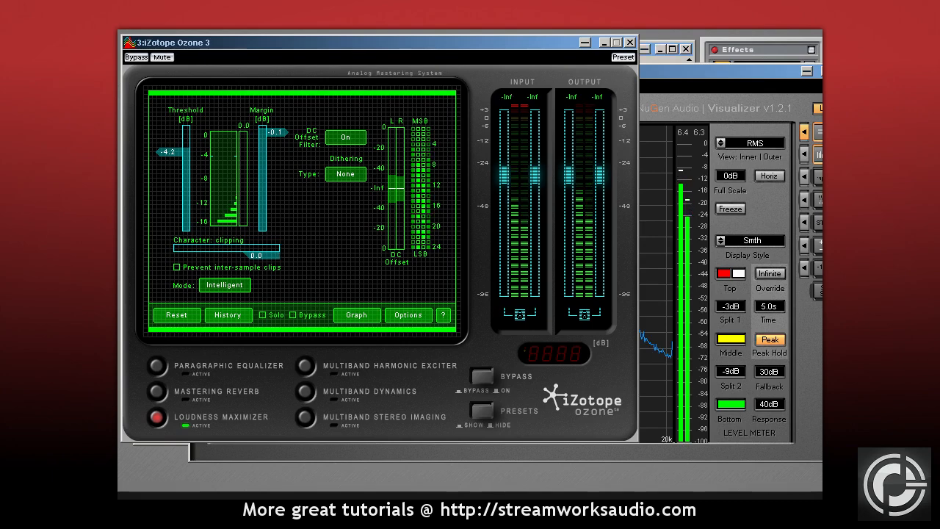
pyautogui.press('space')
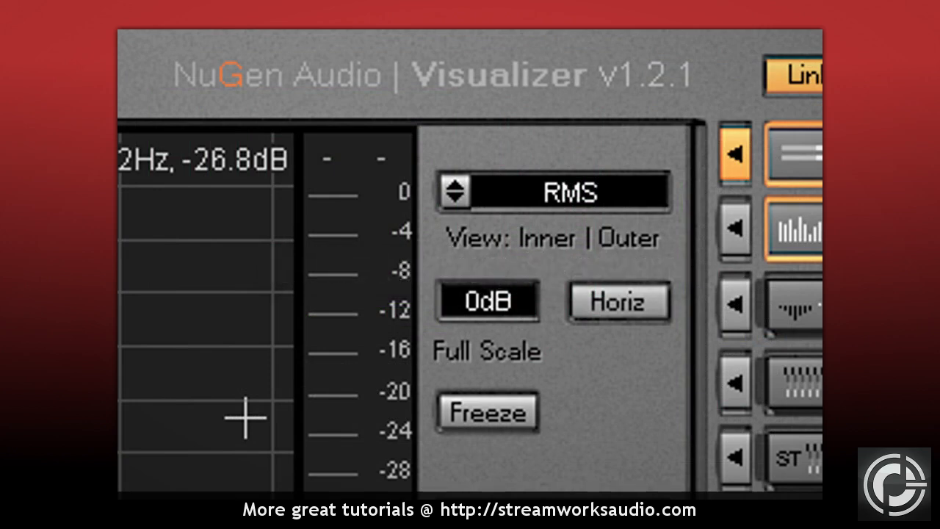
# Set the Visualizer's level meter view to K-12/RMS.
pyautogui.click(638, 193)
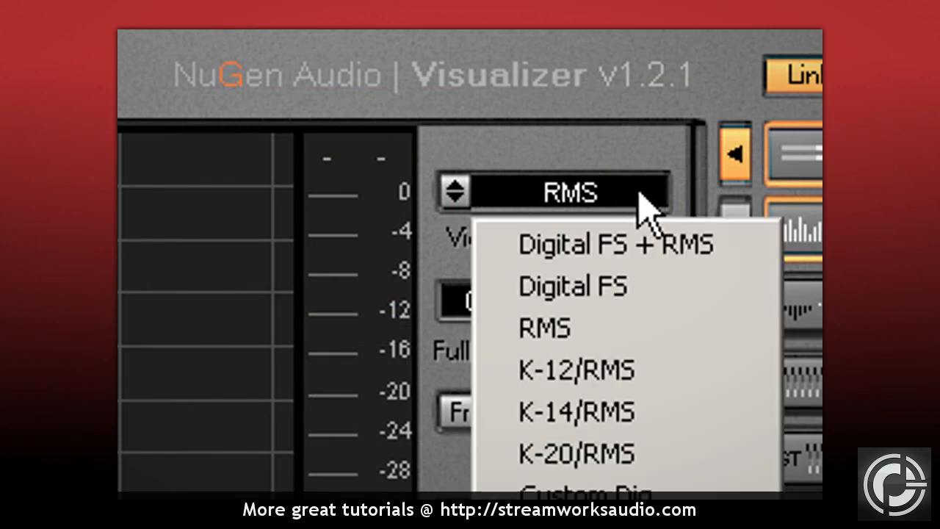
pyautogui.click(669, 380)
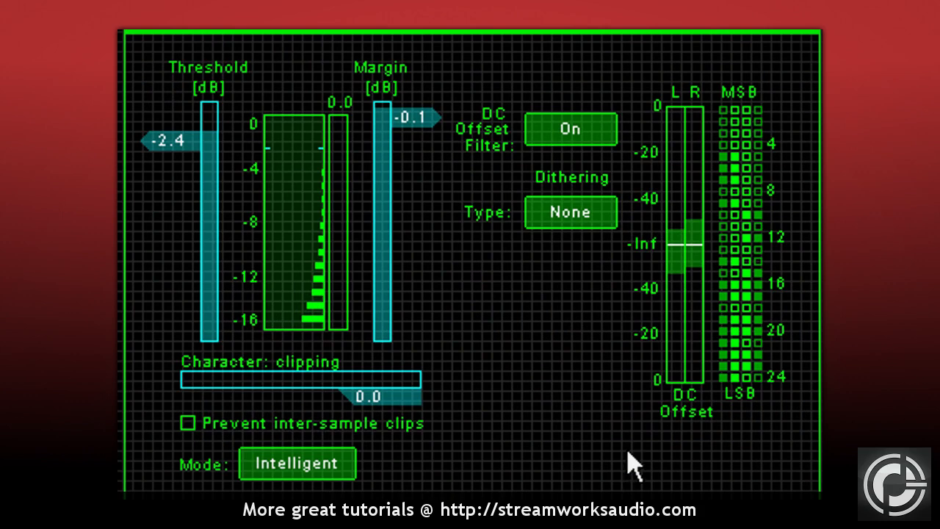
# Set the Ozone Loudness Maximizer's dithering type to MBIT+ and its bit depth to 8.
pyautogui.click(596, 225)
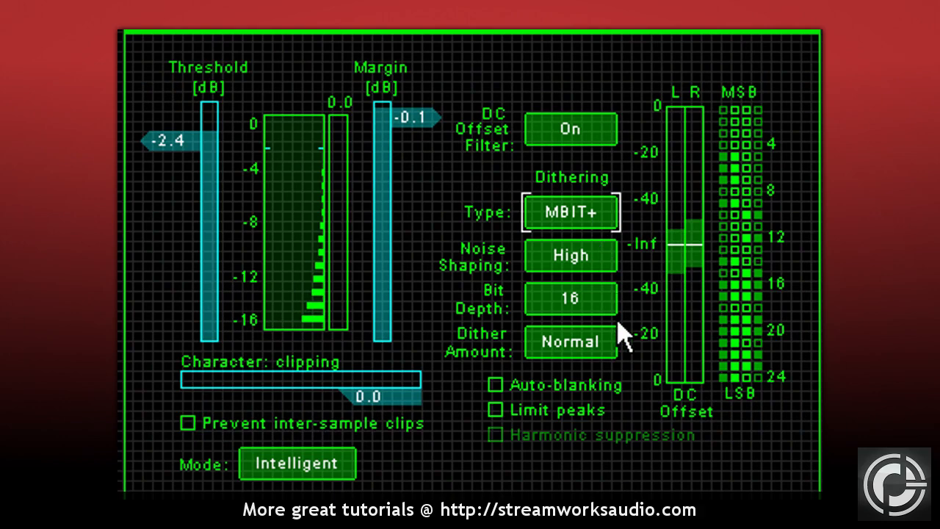
pyautogui.click(612, 311)
pyautogui.click(612, 312)
pyautogui.click(611, 312)
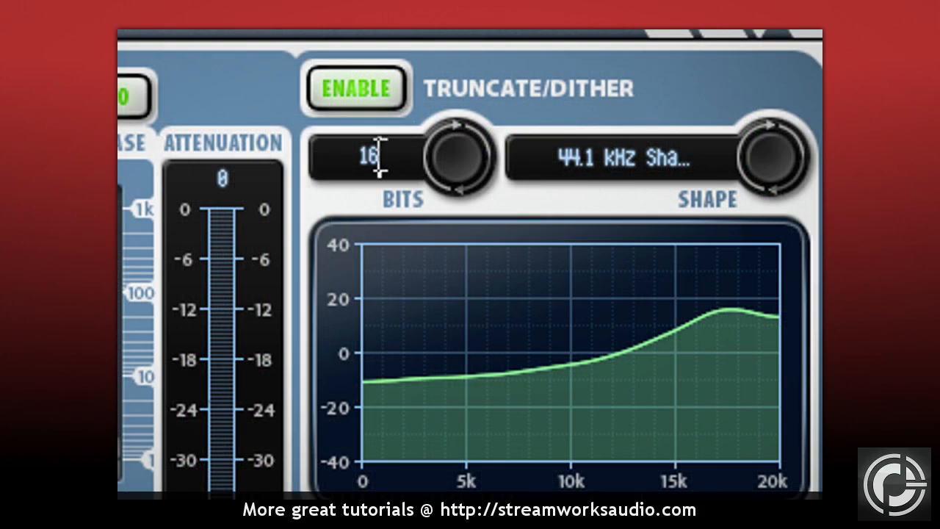
# In FinalPlug's Truncate/Dither section, step the bit depth through 18 and 8, and return it to 16.
pyautogui.click(455, 162)
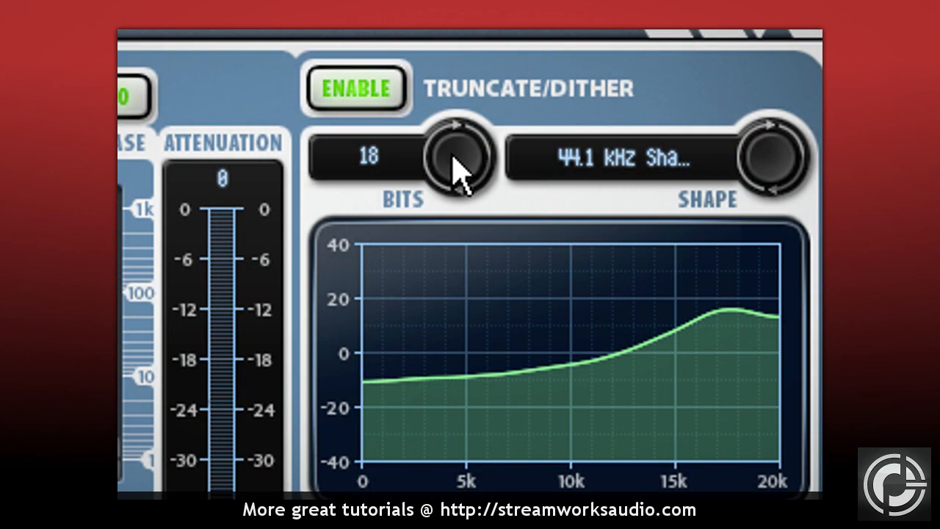
pyautogui.click(455, 164)
pyautogui.click(456, 164)
pyautogui.click(455, 165)
pyautogui.click(455, 165)
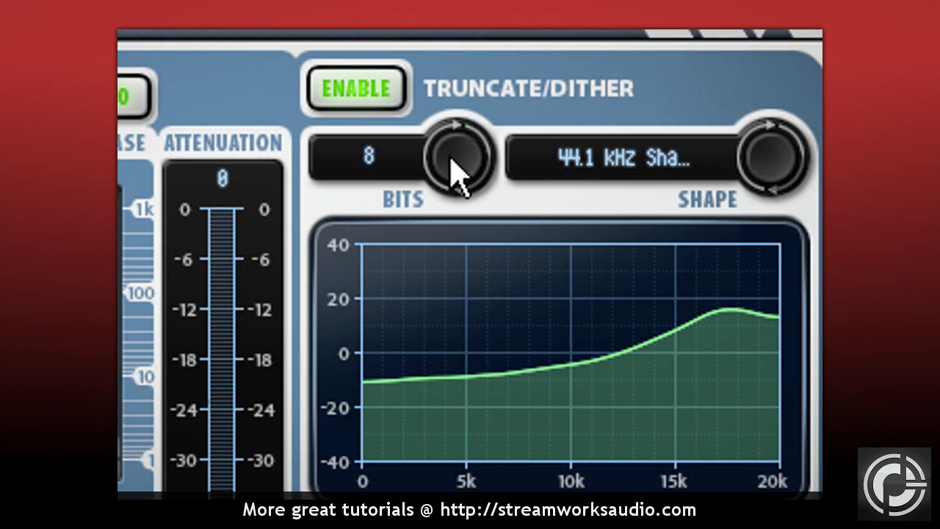
pyautogui.click(455, 177)
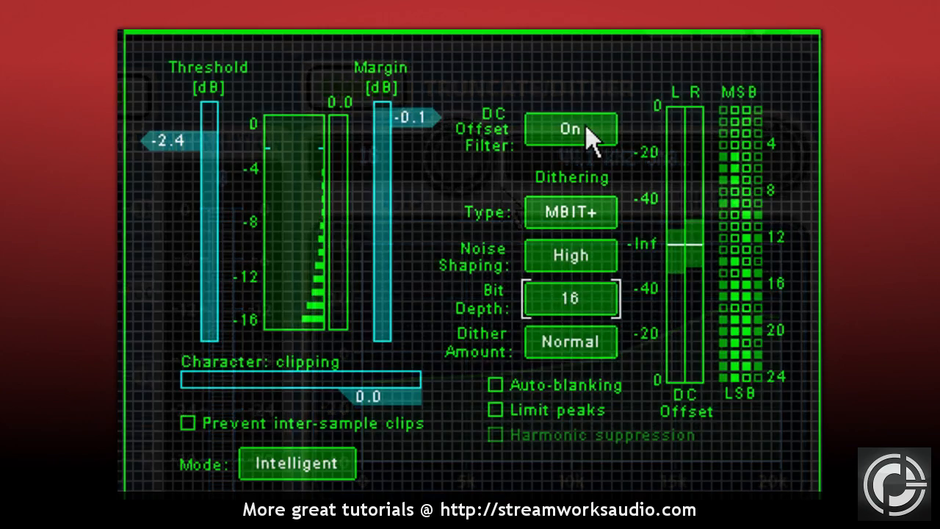
# In Ozone, switch the DC Offset Filter off and back on.
pyautogui.click(584, 129)
pyautogui.click(579, 129)
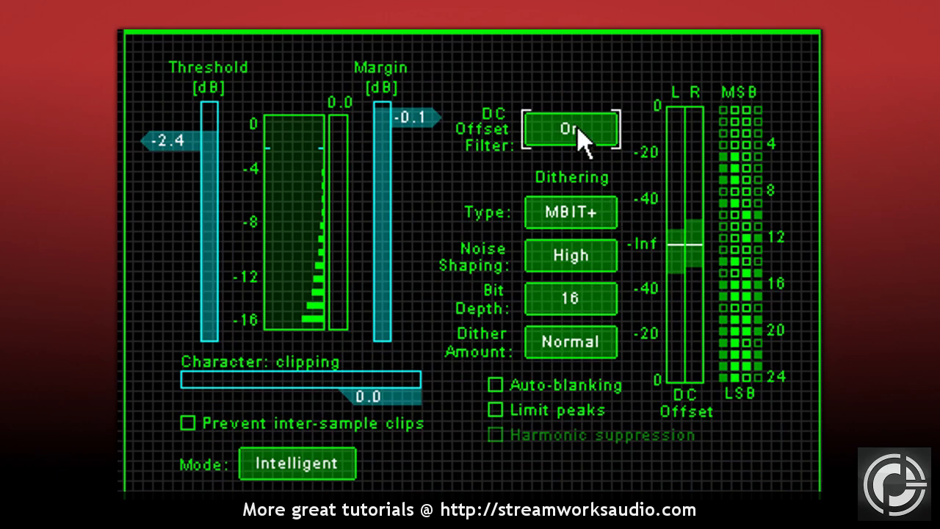